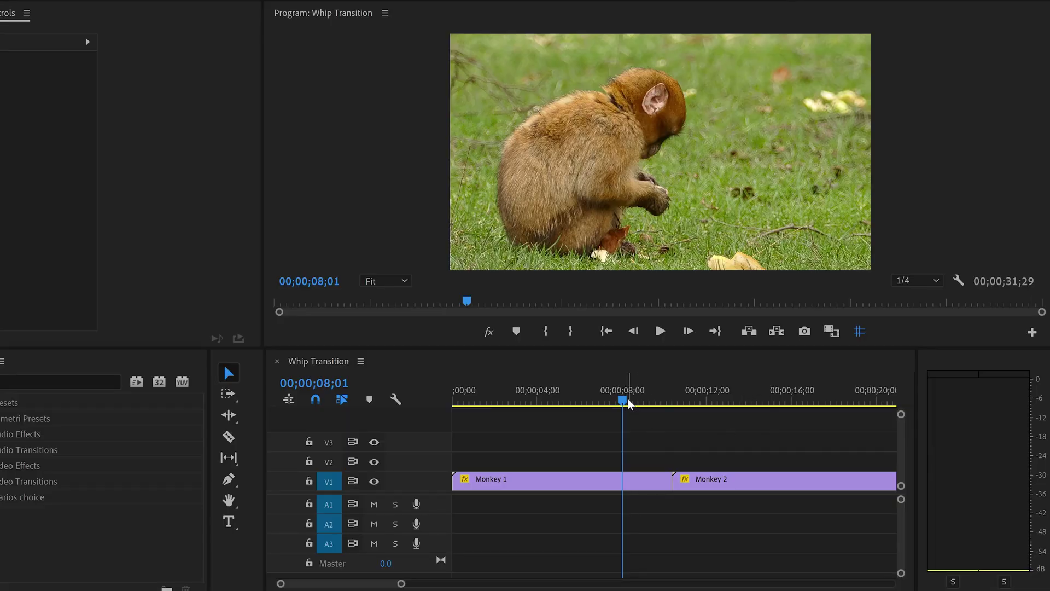
# Move the playhead to the Monkey 1–Monkey 2 cut and select the Adjustment Layer project item.
pyautogui.moveTo(628, 399); pyautogui.dragTo(696, 404)
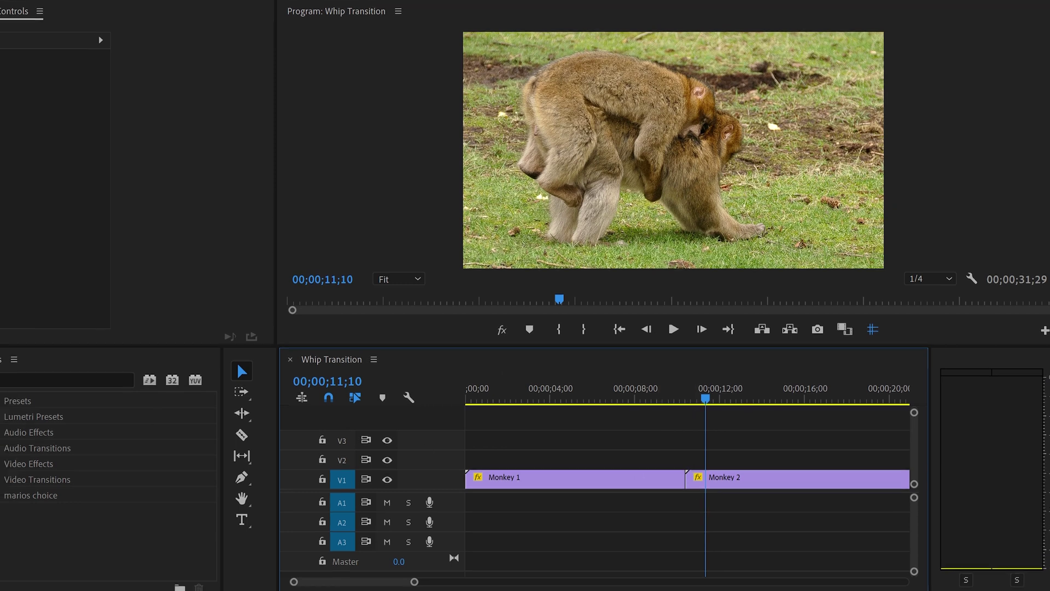
pyautogui.click(26, 511)
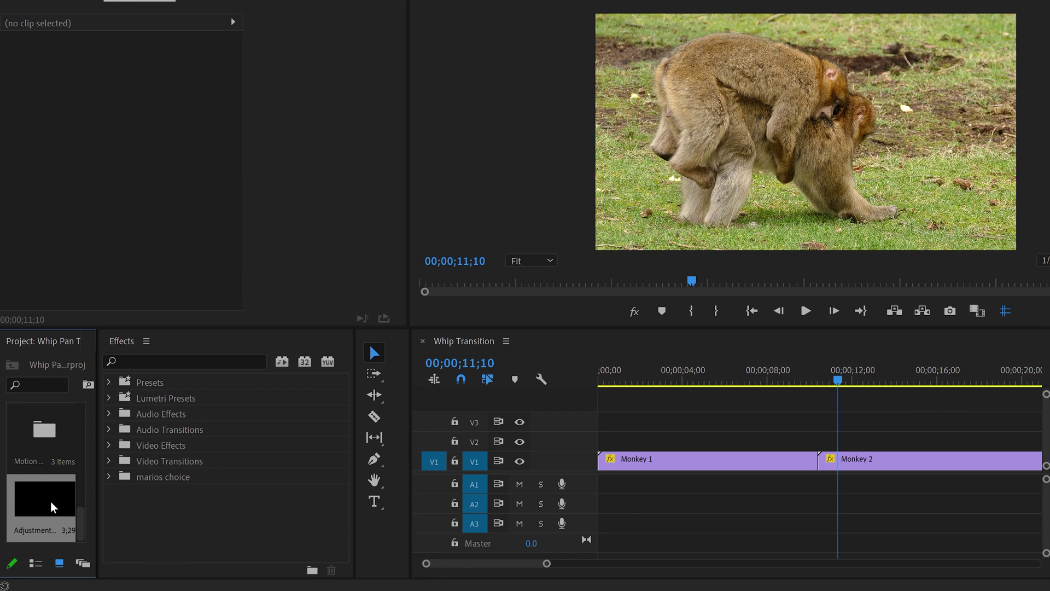
# Drop the Adjustment Layer onto V2 over the cut and set the time to 10;12.
pyautogui.moveTo(53, 507); pyautogui.dragTo(760, 450)
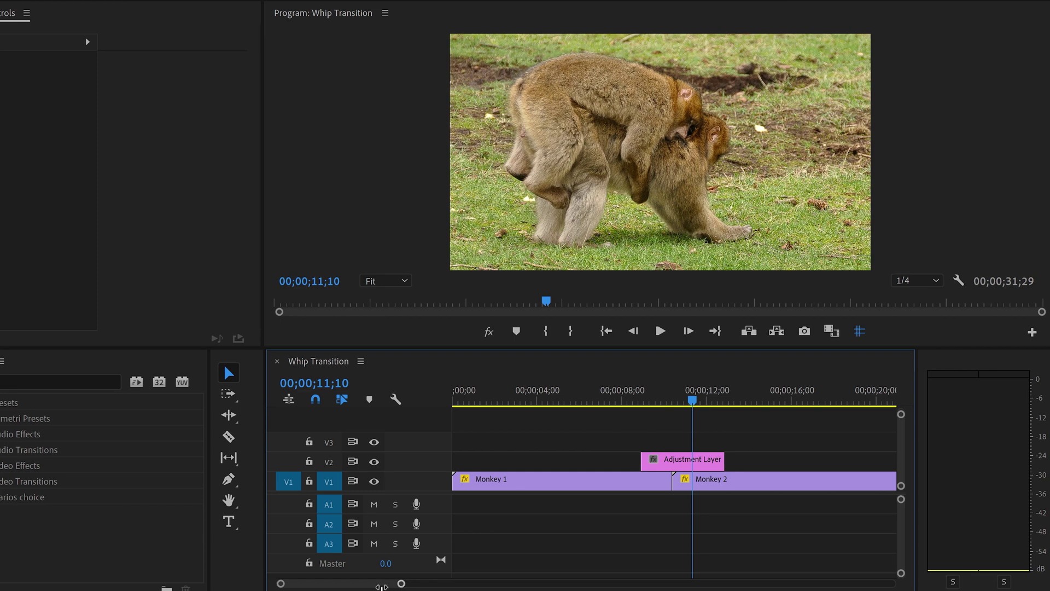
pyautogui.scroll(5, 386, 586)
pyautogui.scroll(-1, 375, 587)
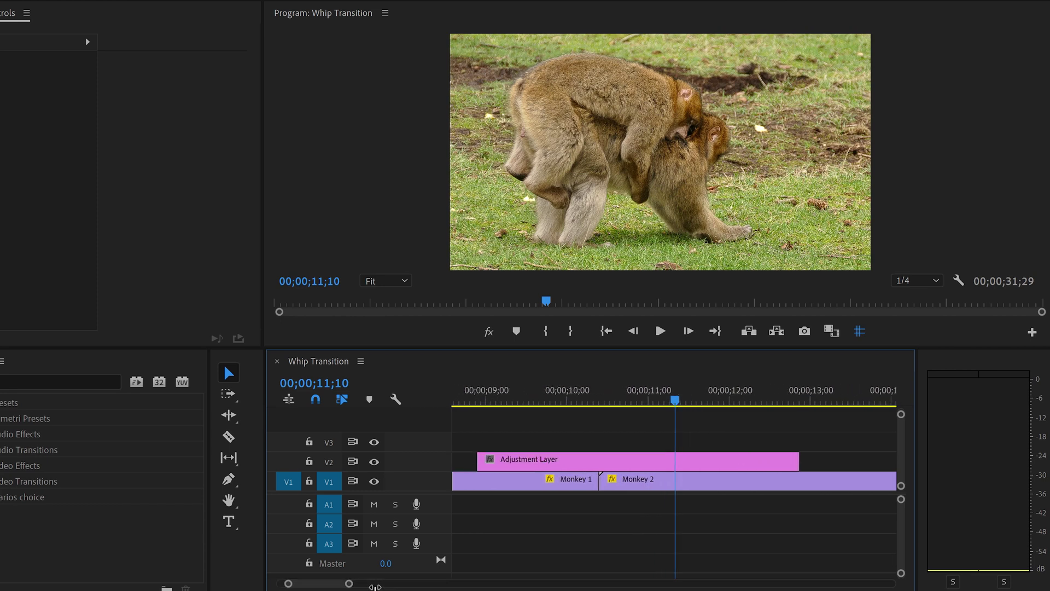
pyautogui.click(607, 399)
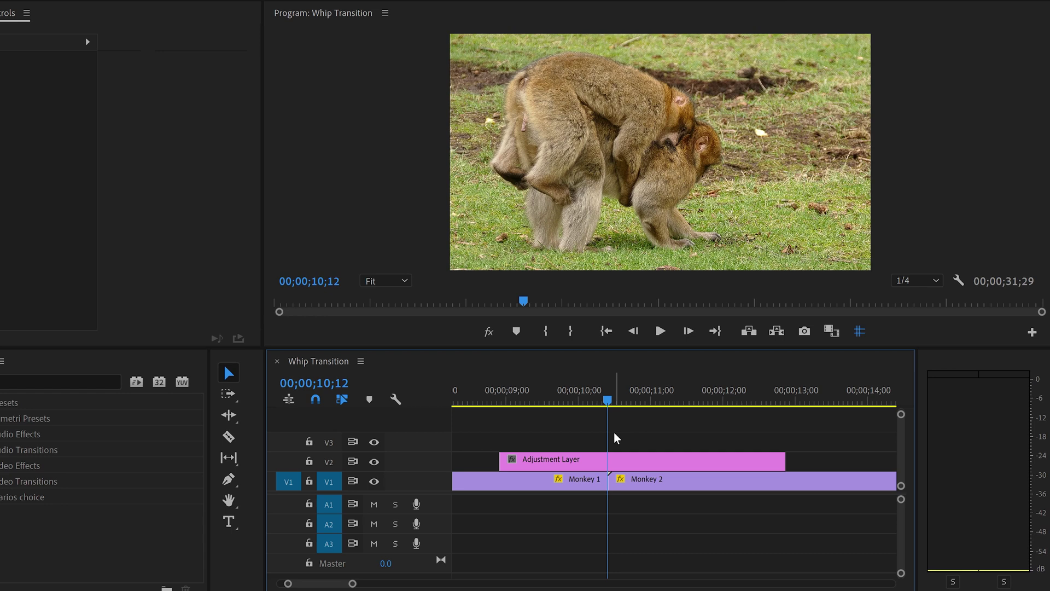
# Trim the adjustment layer to run from 10;07 to 10;22.
pyautogui.hotkey('shift', 'Left')
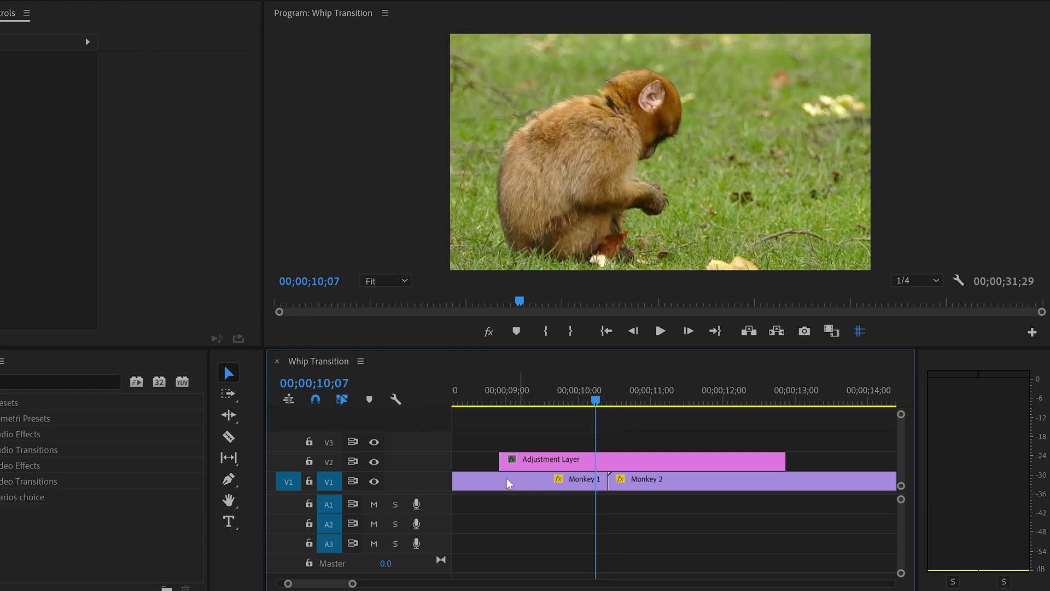
pyautogui.moveTo(505, 463); pyautogui.dragTo(606, 461)
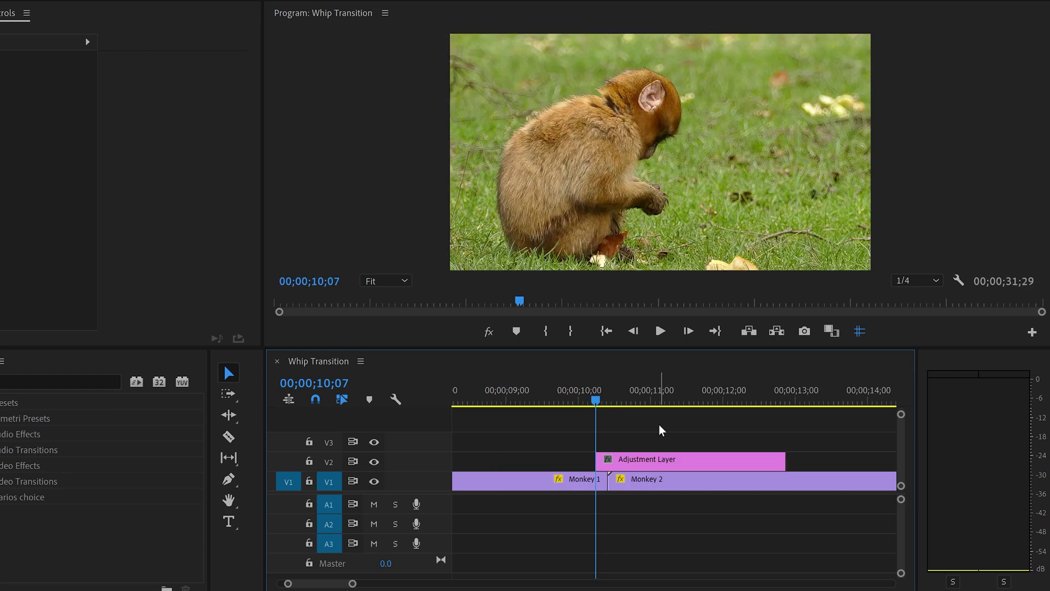
pyautogui.hotkey('shift', 'Right')
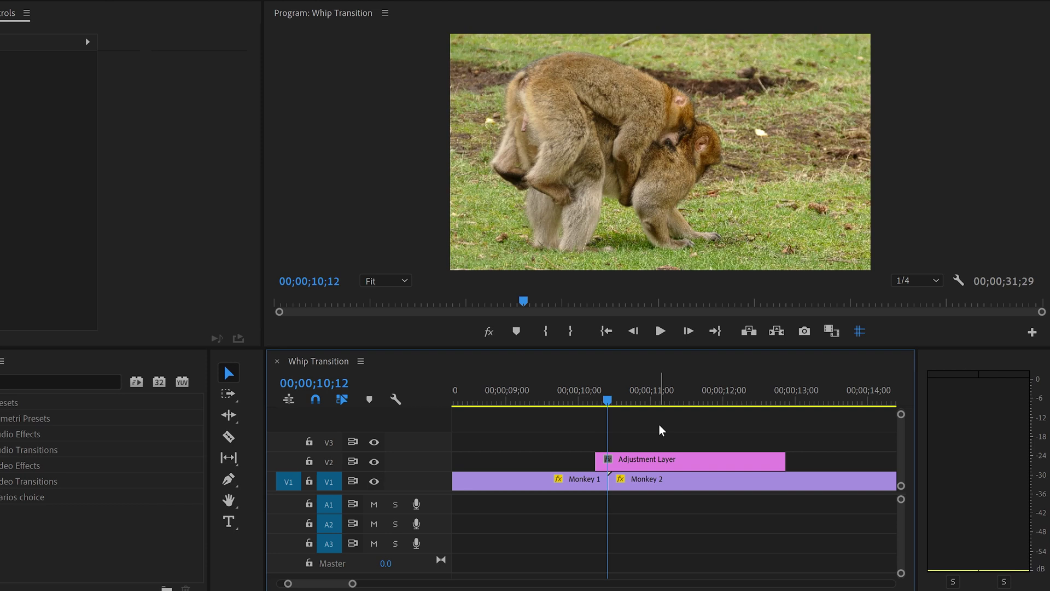
pyautogui.hotkey('shift', 'Right')
pyautogui.hotkey('shift', 'Right')
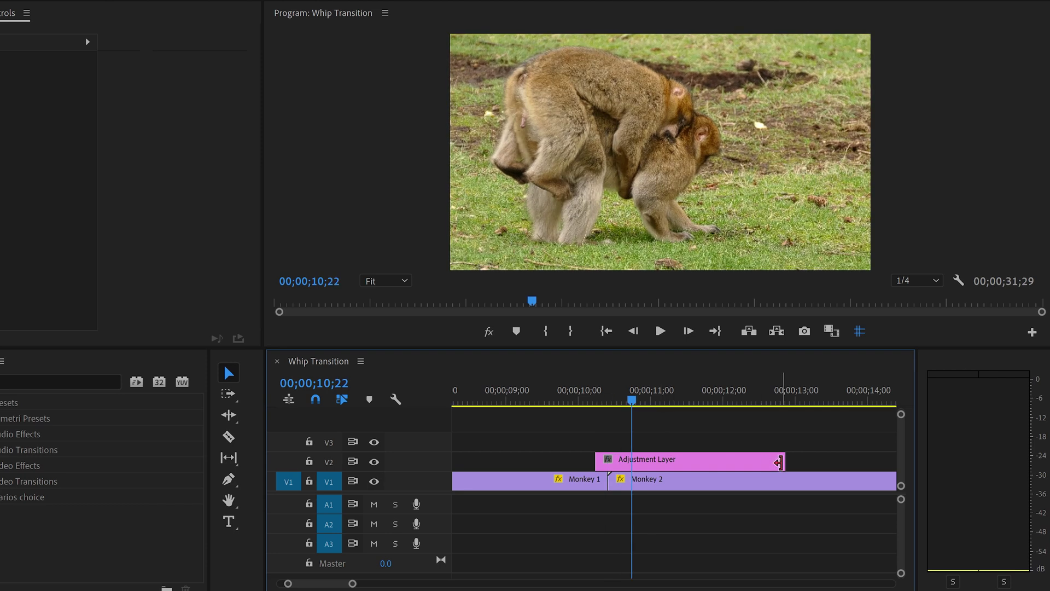
pyautogui.moveTo(777, 462); pyautogui.dragTo(622, 463)
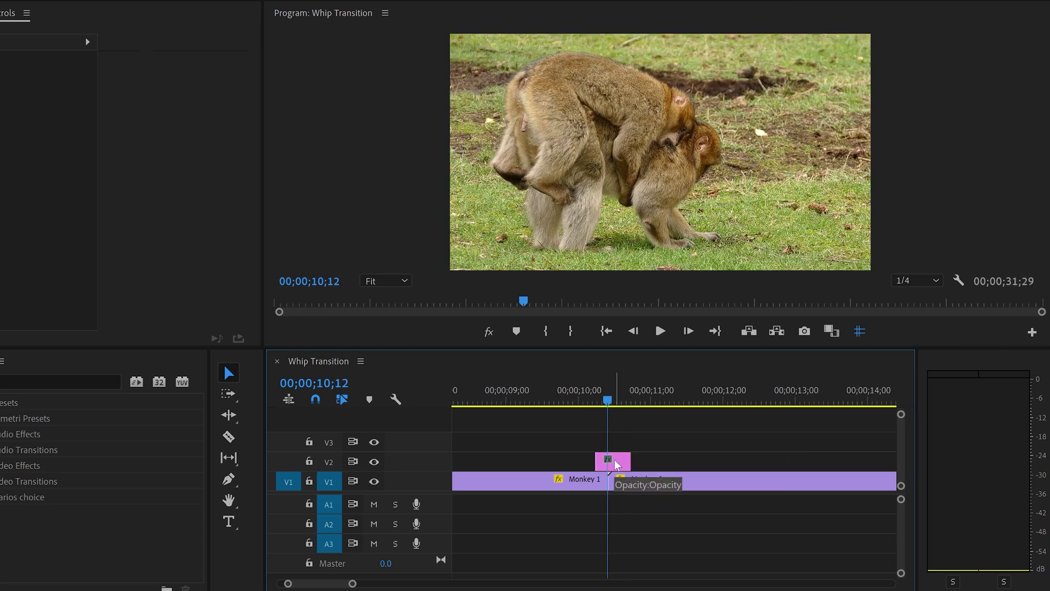
# Find the Distort > Offset effect by searching 'offset' and apply it to the V2 adjustment layer.
pyautogui.click(615, 464)
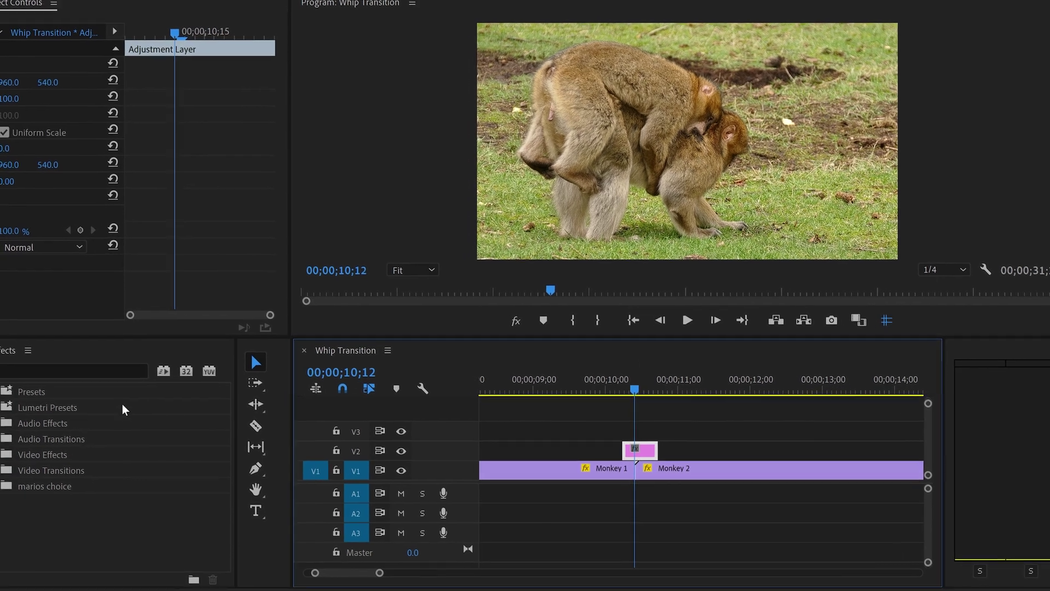
pyautogui.click(77, 379)
pyautogui.write('offset')
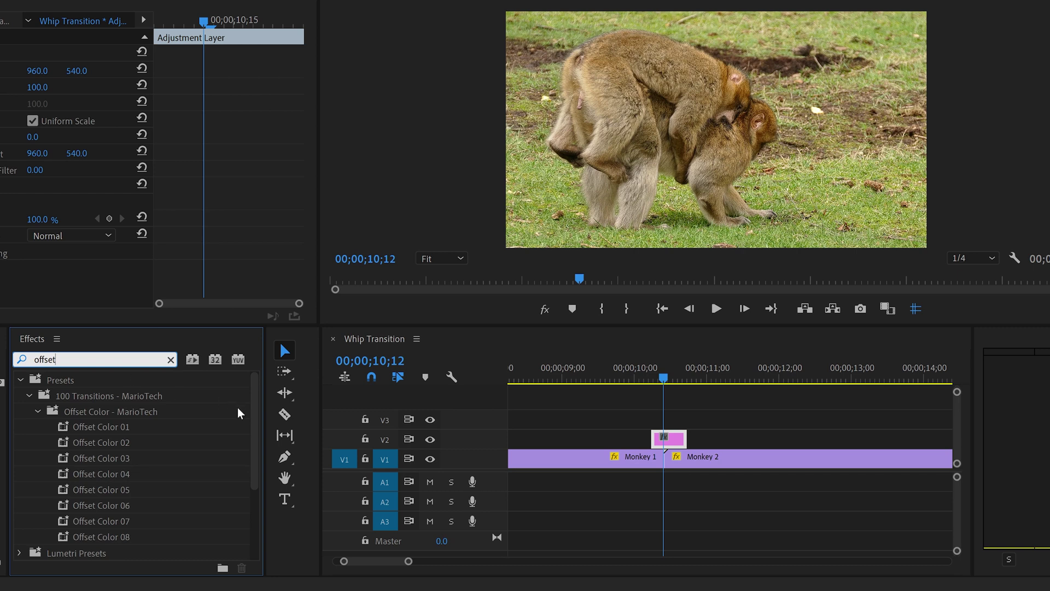
pyautogui.moveTo(257, 418); pyautogui.dragTo(257, 497)
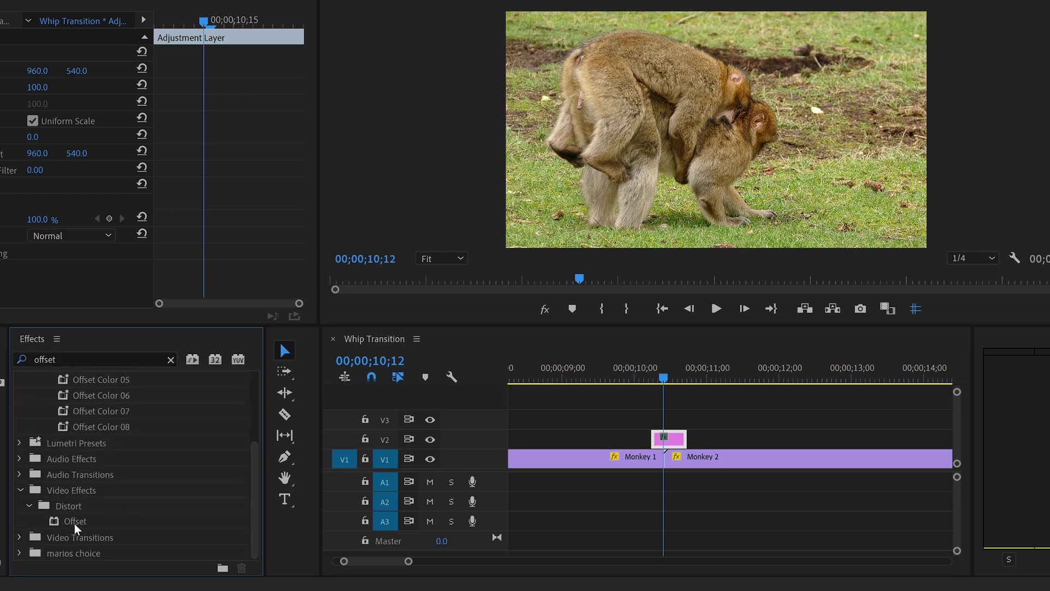
pyautogui.moveTo(74, 523); pyautogui.dragTo(668, 436)
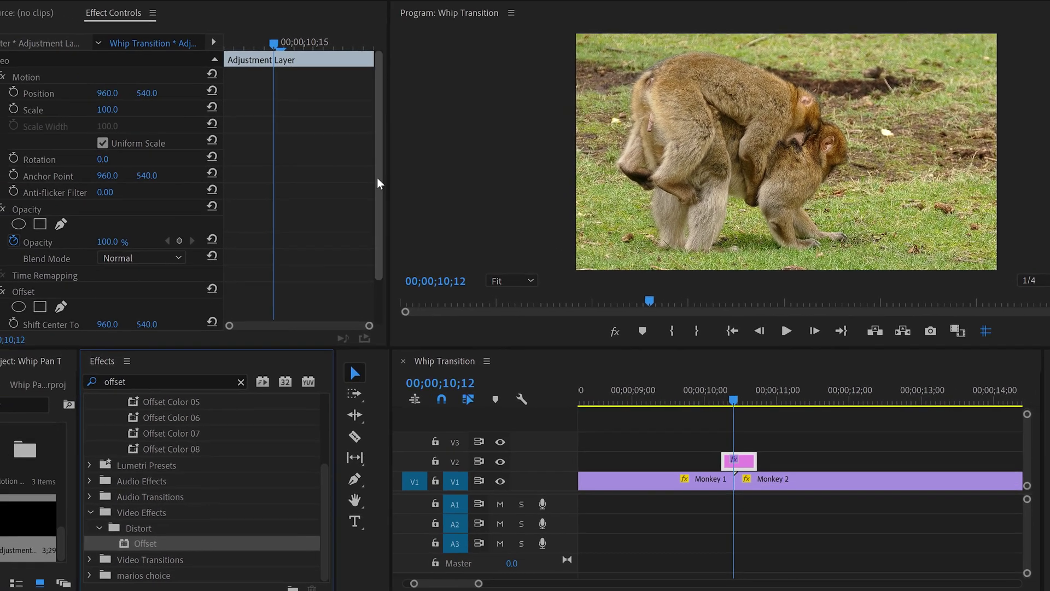
pyautogui.moveTo(357, 169); pyautogui.dragTo(357, 247)
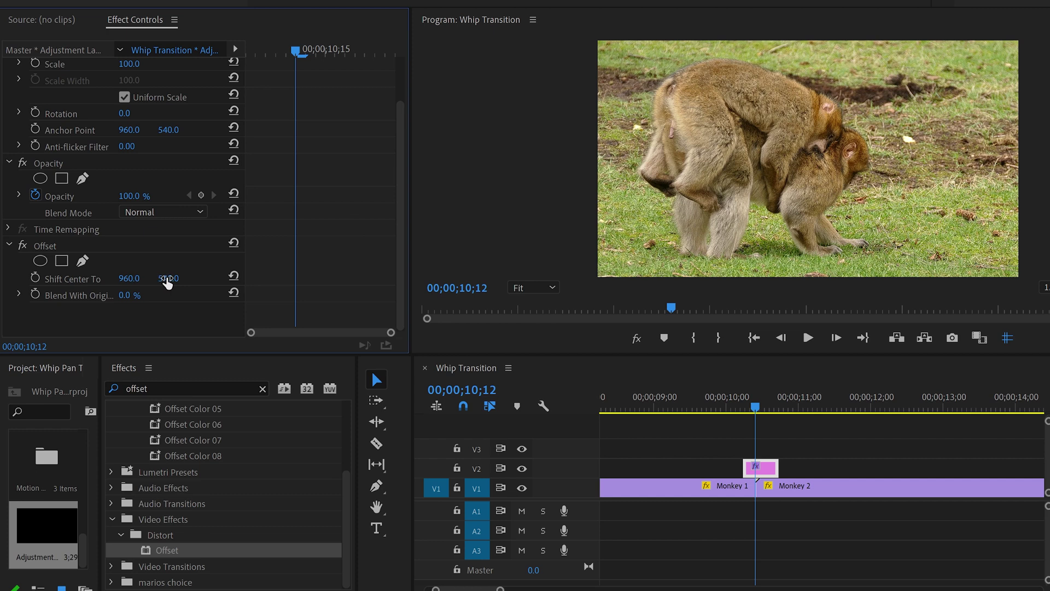
# Keyframe Shift Center To at the layer's start, then move the current time to 10;21.
pyautogui.click(35, 278)
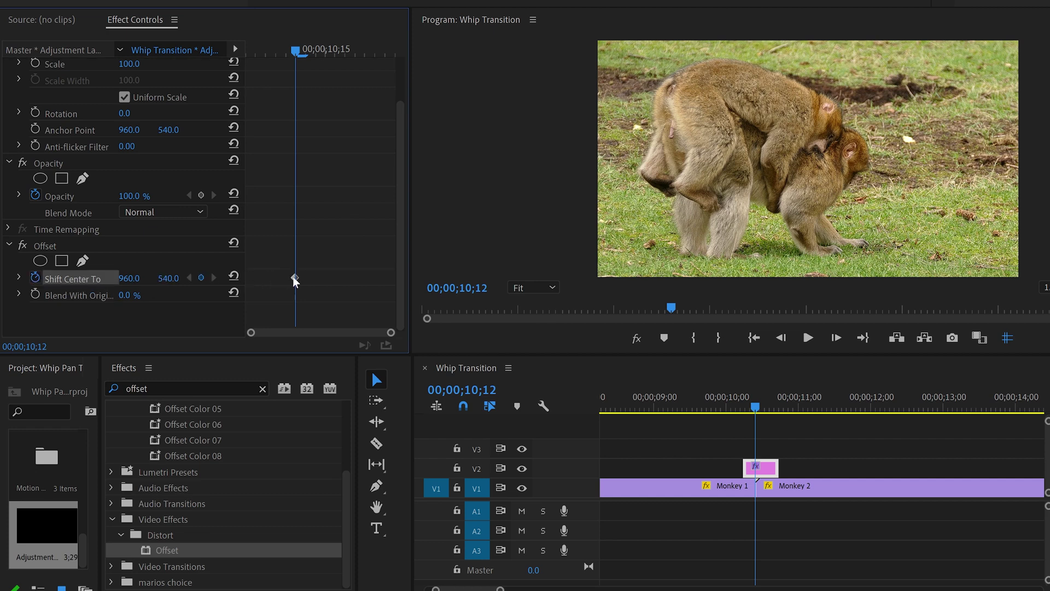
pyautogui.moveTo(294, 279); pyautogui.dragTo(252, 277)
pyautogui.moveTo(295, 51); pyautogui.dragTo(339, 48)
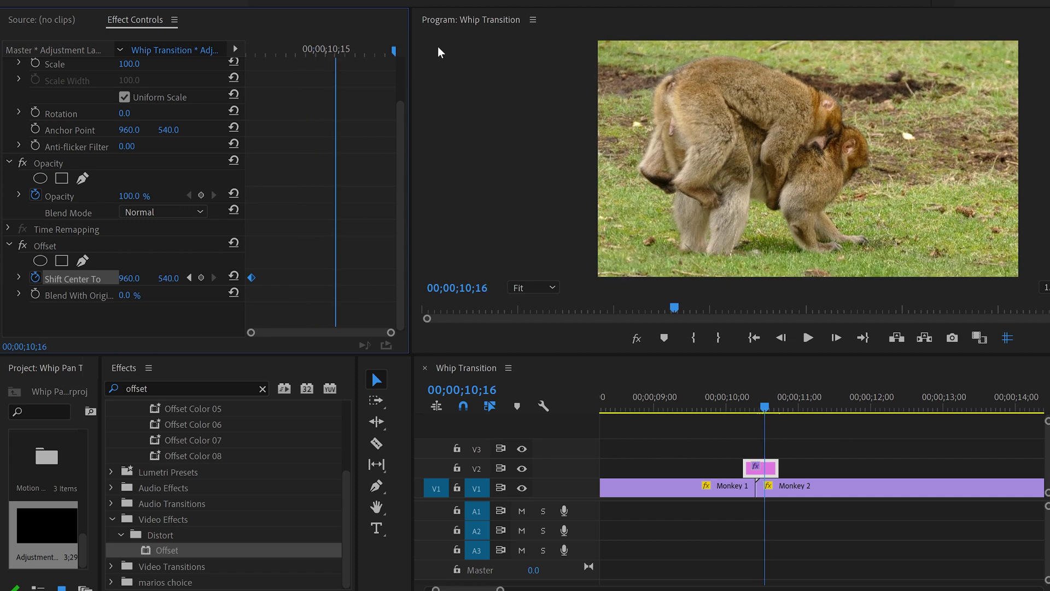
pyautogui.press('Right')
pyautogui.press('Right')
pyautogui.press('Right')
pyautogui.press('Right')
pyautogui.press('Right')
pyautogui.press('Right')
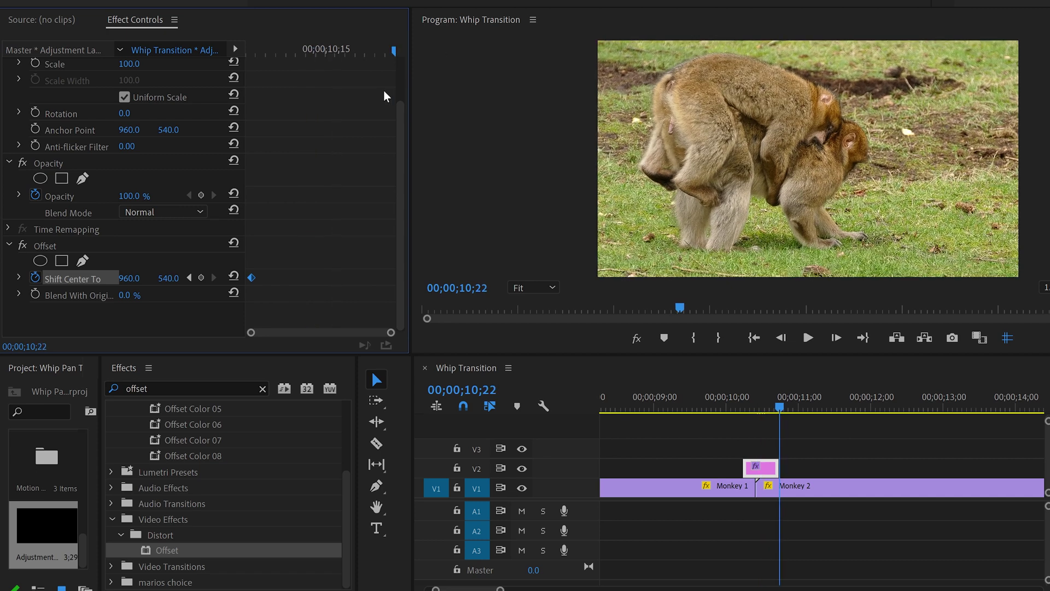
pyautogui.click(388, 53)
pyautogui.click(386, 51)
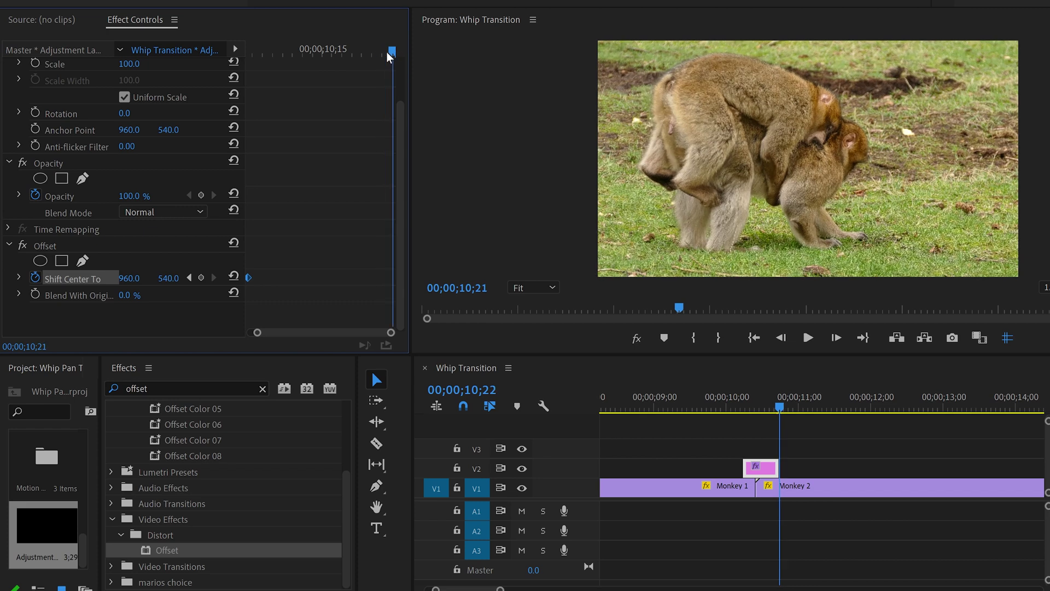
pyautogui.click(386, 51)
pyautogui.click(386, 51)
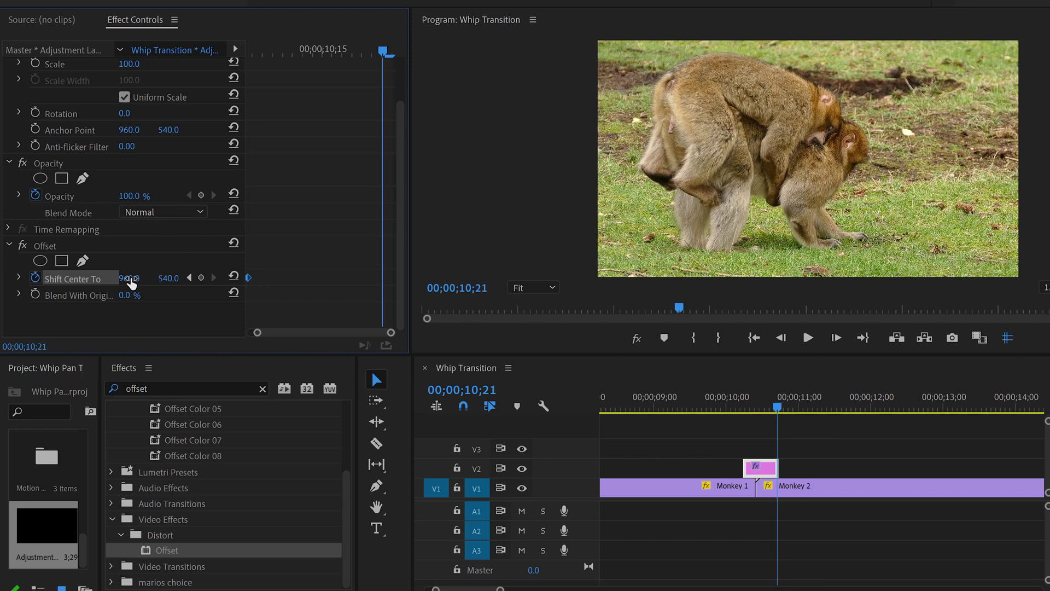
# Set the Shift Center To X value to -960 at 10;21.
pyautogui.click(131, 280)
pyautogui.write('-2.0')
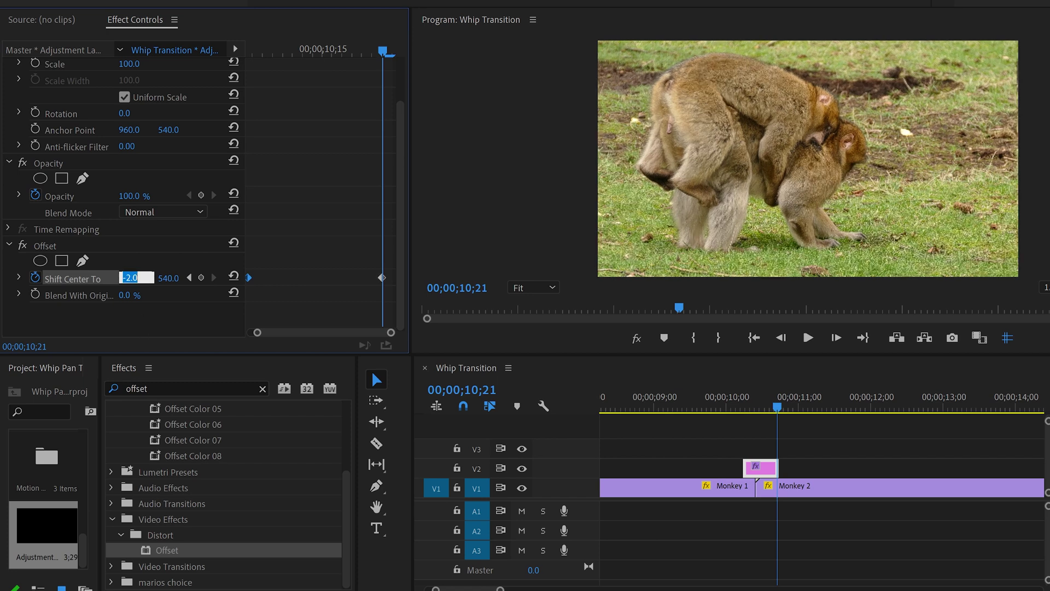
pyautogui.press('BackSpace')
pyautogui.press('BackSpace')
pyautogui.press('BackSpace')
pyautogui.press('BackSpace')
pyautogui.write('-960')
pyautogui.moveTo(750, 404)
pyautogui.mouseDown()
pyautogui.moveTo(766, 405)
pyautogui.moveTo(743, 400)
pyautogui.moveTo(757, 402)
pyautogui.mouseUp()
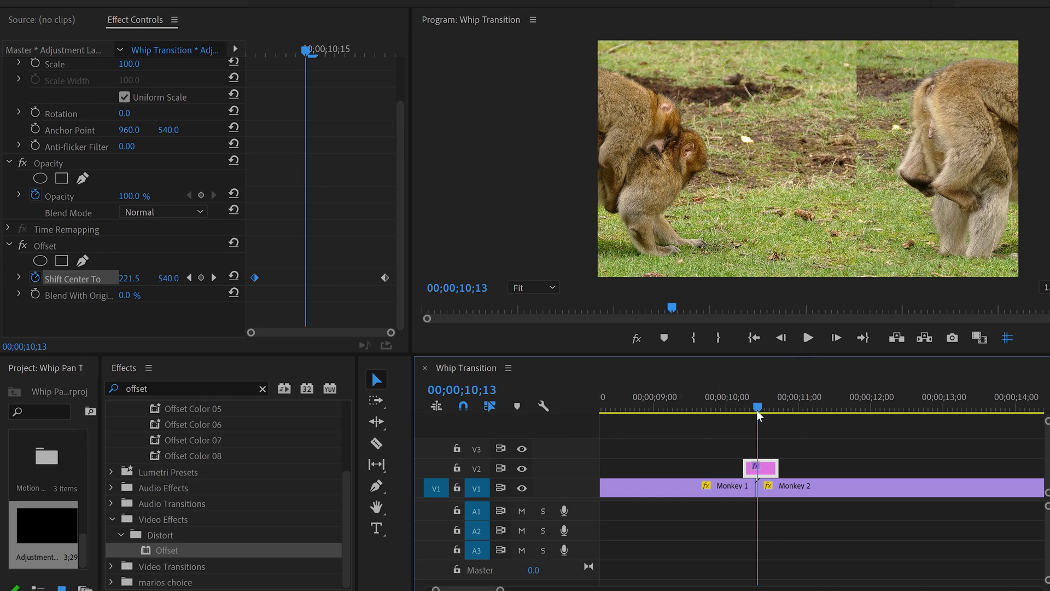
# Apply Directional Blur, found by searching 'direc', to the V2 adjustment layer and return to 10;12.
pyautogui.doubleClick(175, 389)
pyautogui.write('dire')
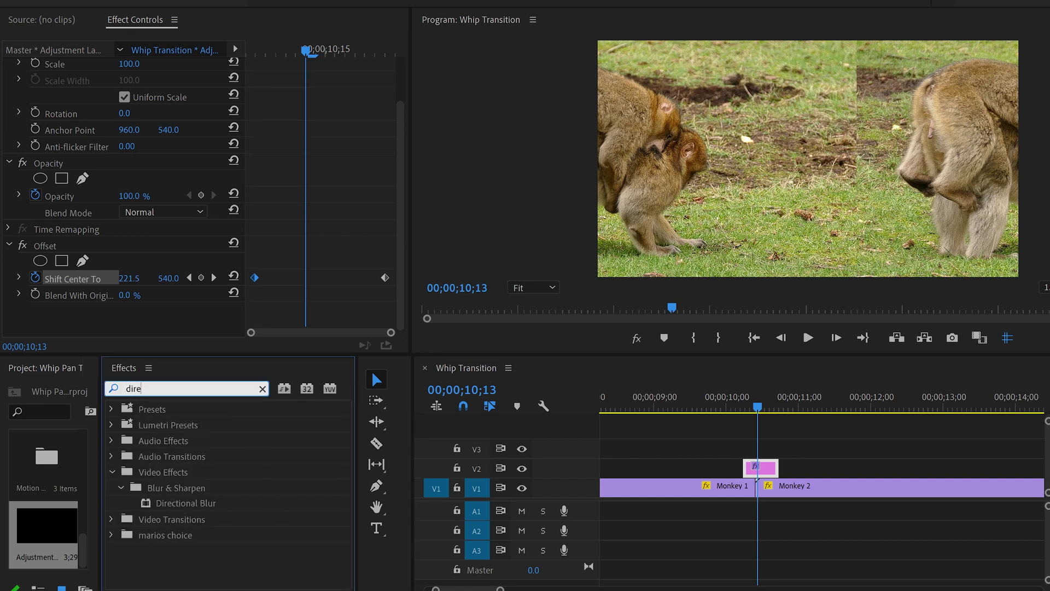
pyautogui.write('c')
pyautogui.moveTo(201, 498); pyautogui.dragTo(759, 470)
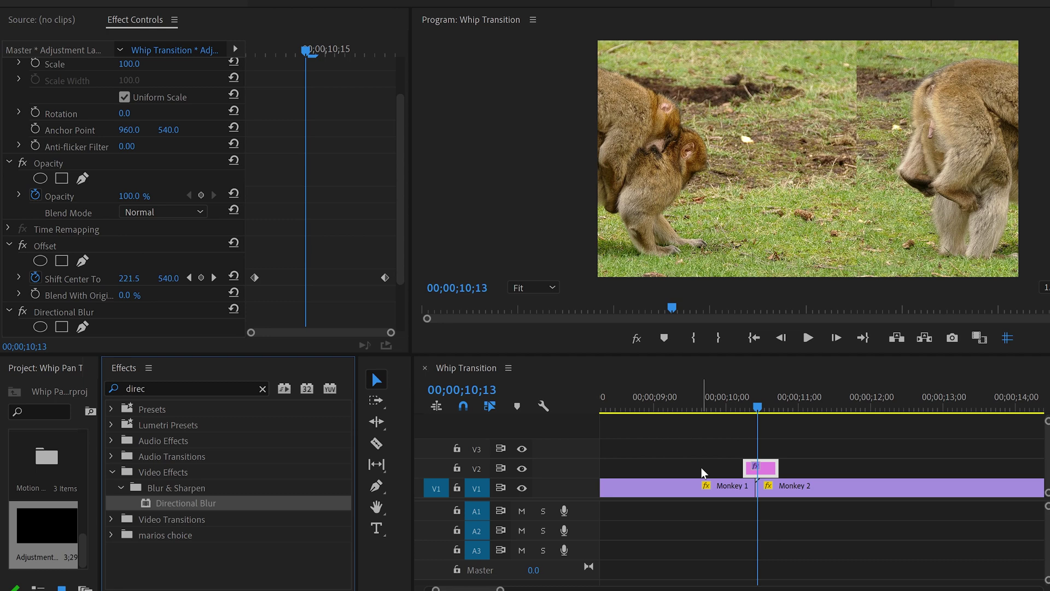
pyautogui.click(755, 412)
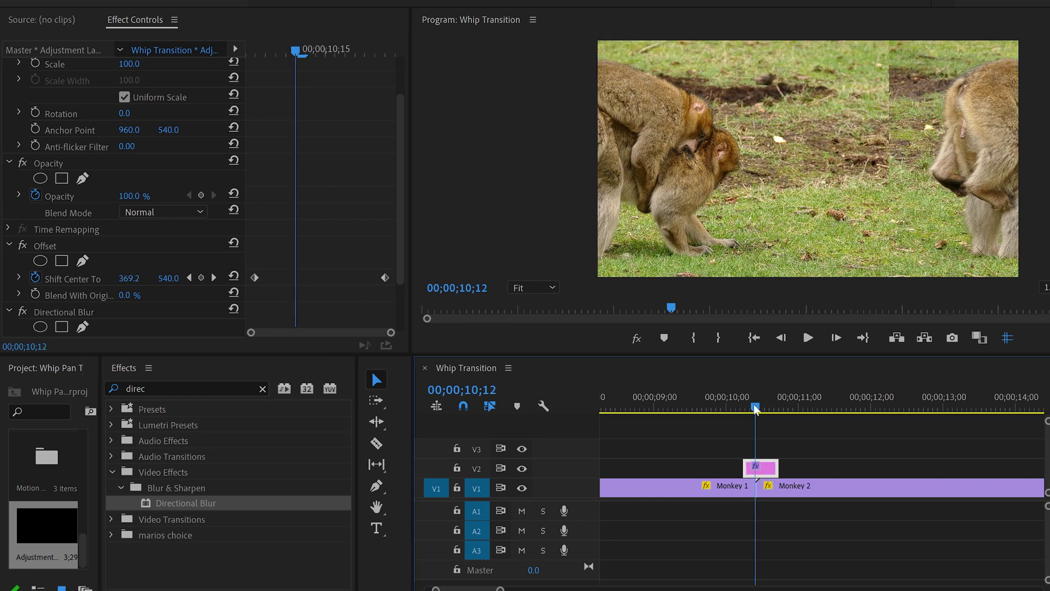
pyautogui.scroll(-3, 93, 273)
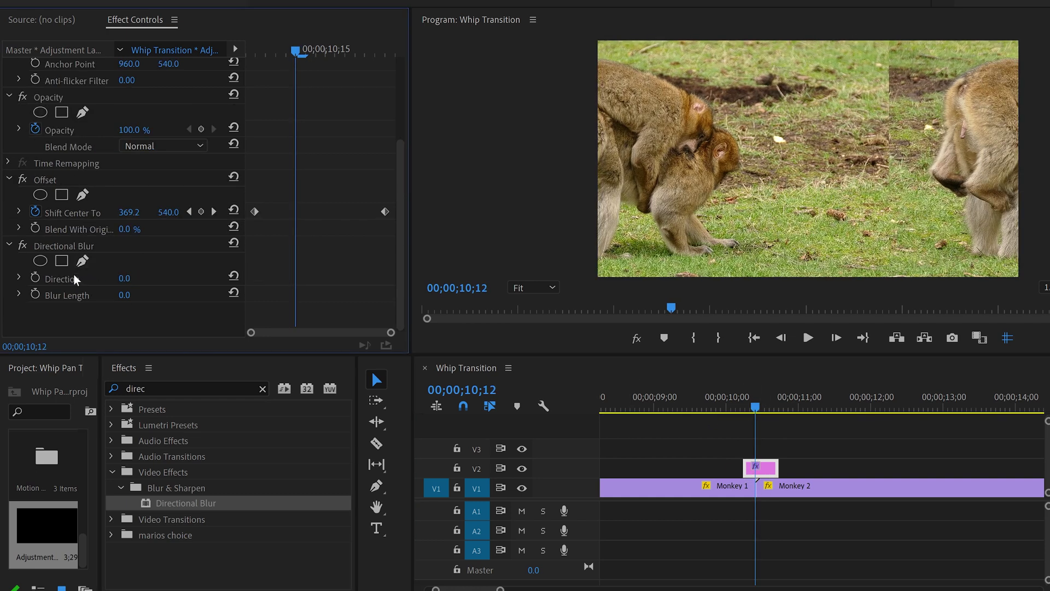
# Keyframe Blur Length at 100 at the cut and set the blur Direction to 90°.
pyautogui.click(126, 294)
pyautogui.write('100')
pyautogui.click(36, 295)
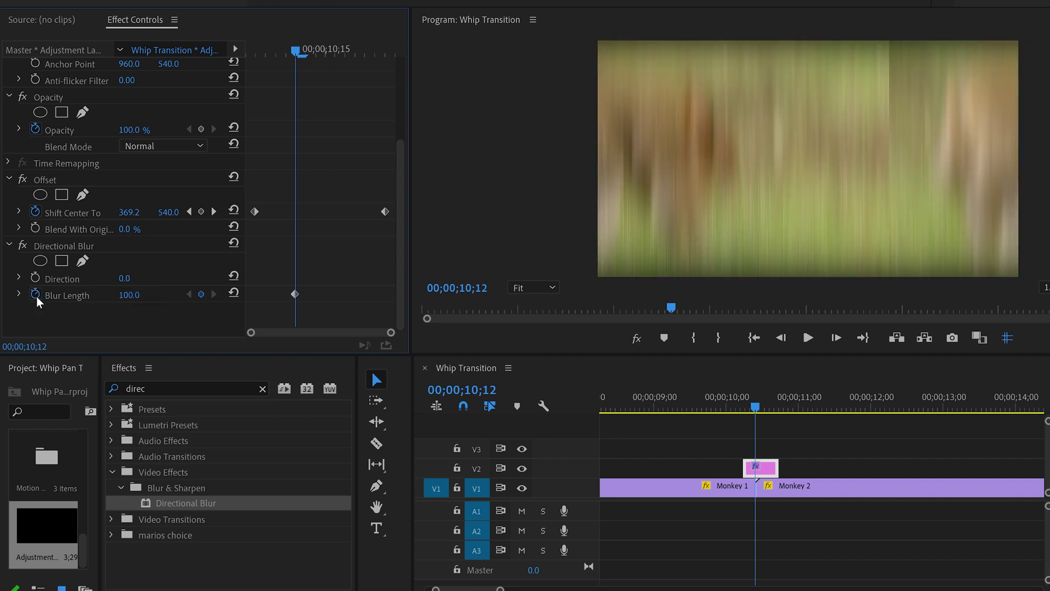
pyautogui.click(38, 296)
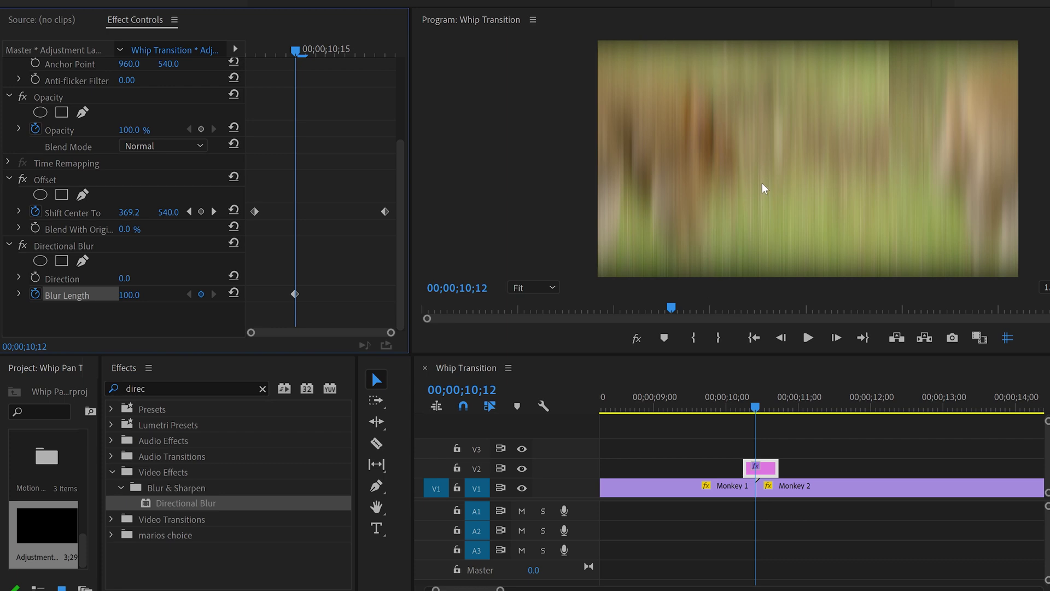
pyautogui.click(132, 277)
pyautogui.write('90')
pyautogui.press('Return')
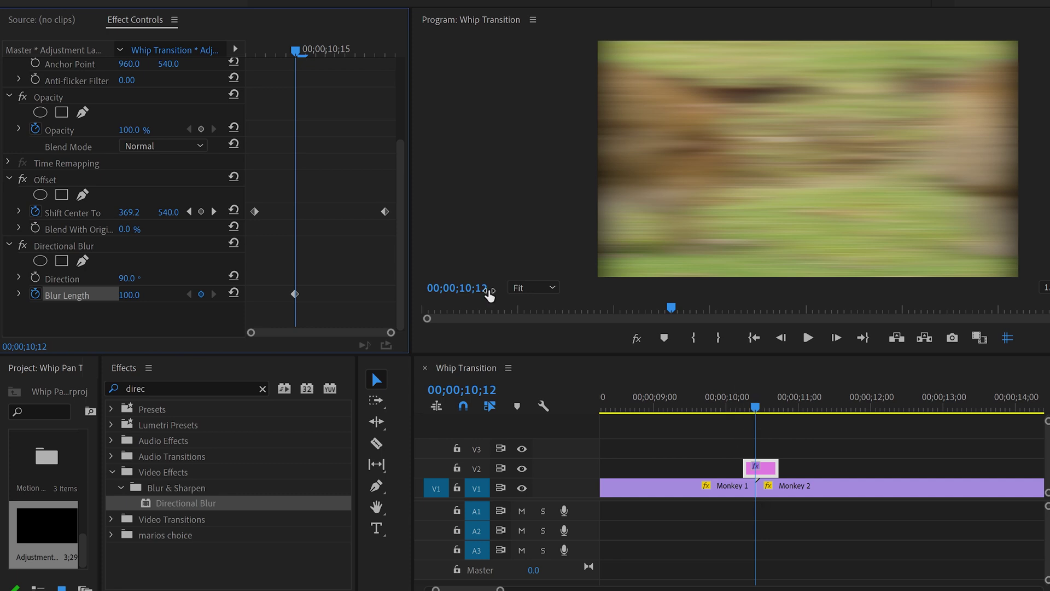
# Add Blur Length 0 keyframes at the adjustment layer's first frame and its last frame.
pyautogui.moveTo(298, 52); pyautogui.dragTo(247, 53)
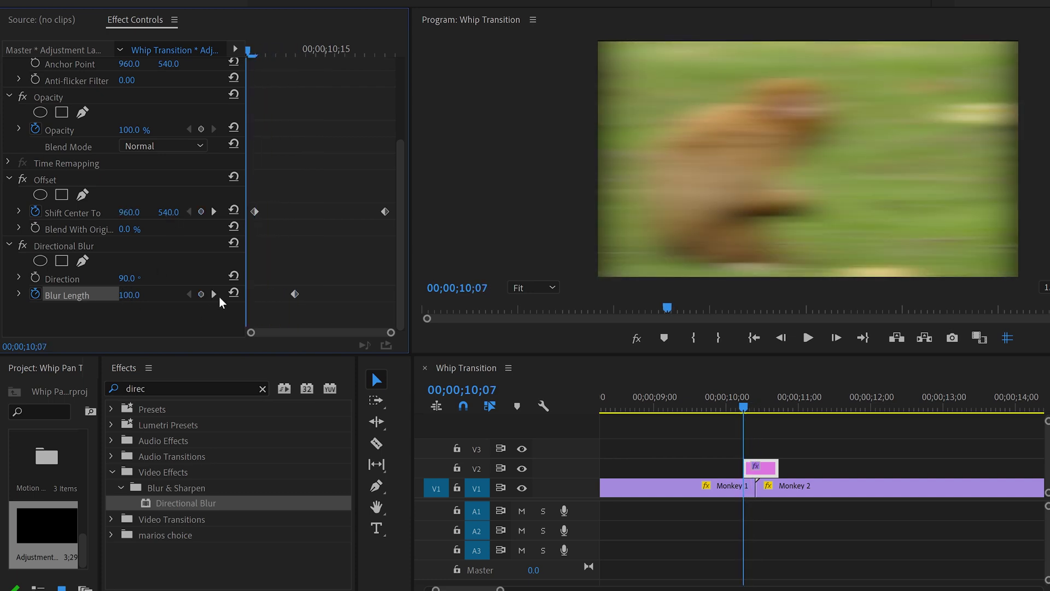
pyautogui.click(236, 293)
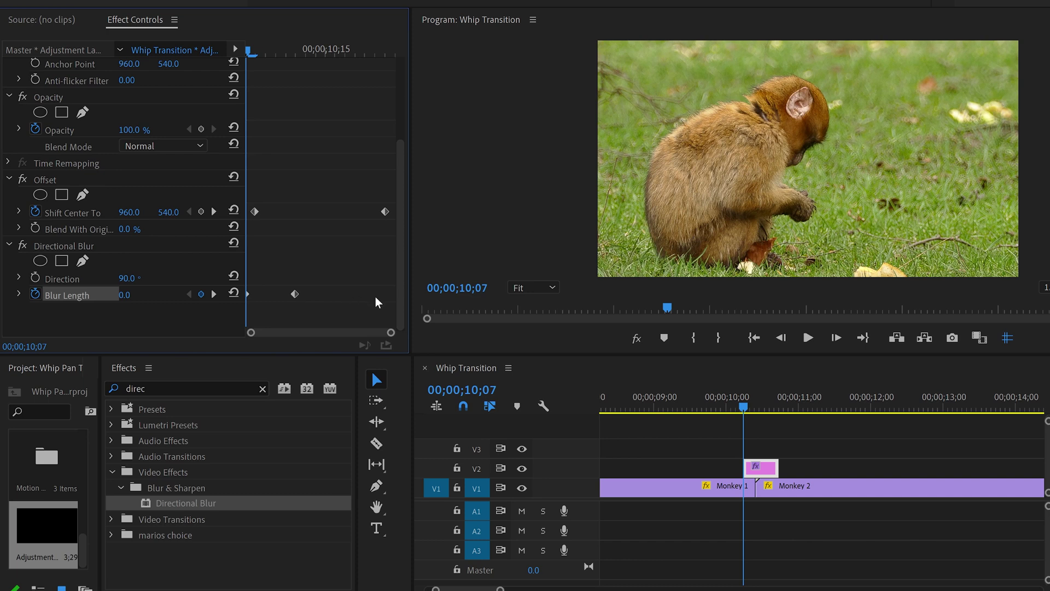
pyautogui.click(388, 53)
pyautogui.press('Right')
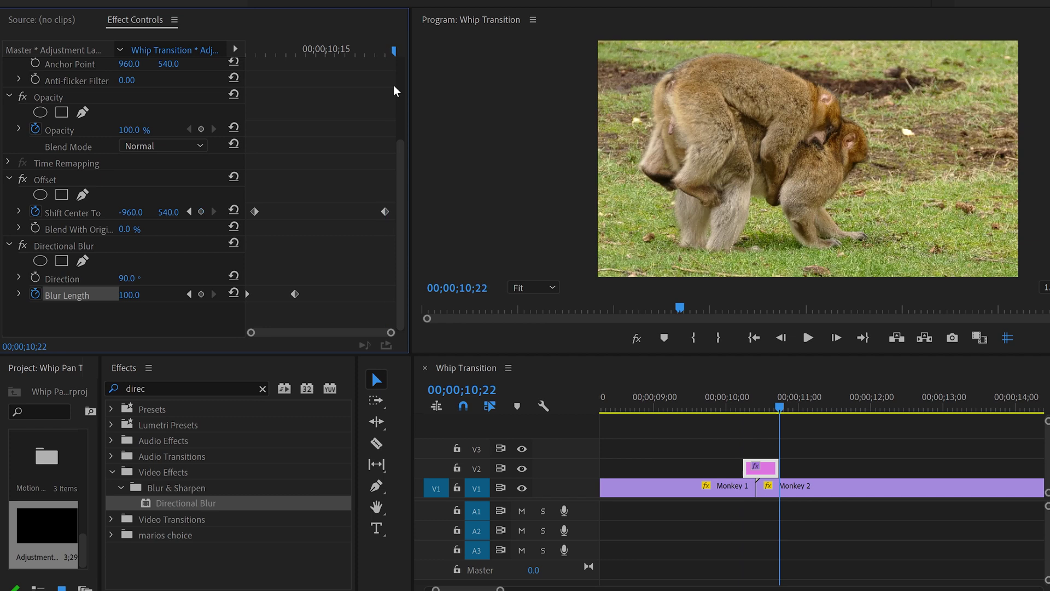
pyautogui.press('Left')
pyautogui.press('Right')
pyautogui.click(125, 295)
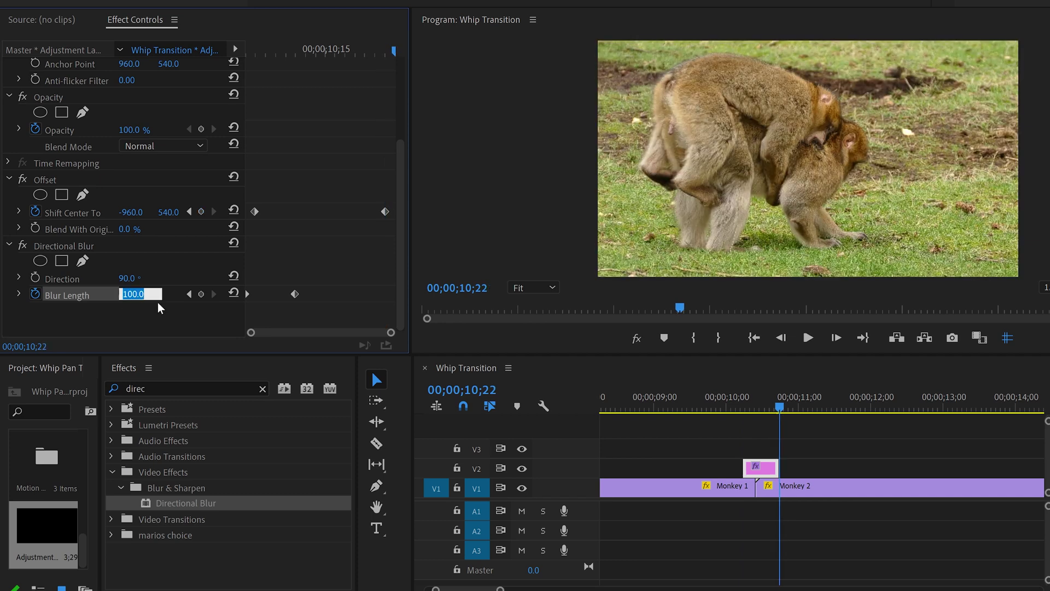
pyautogui.write('0')
pyautogui.press('Return')
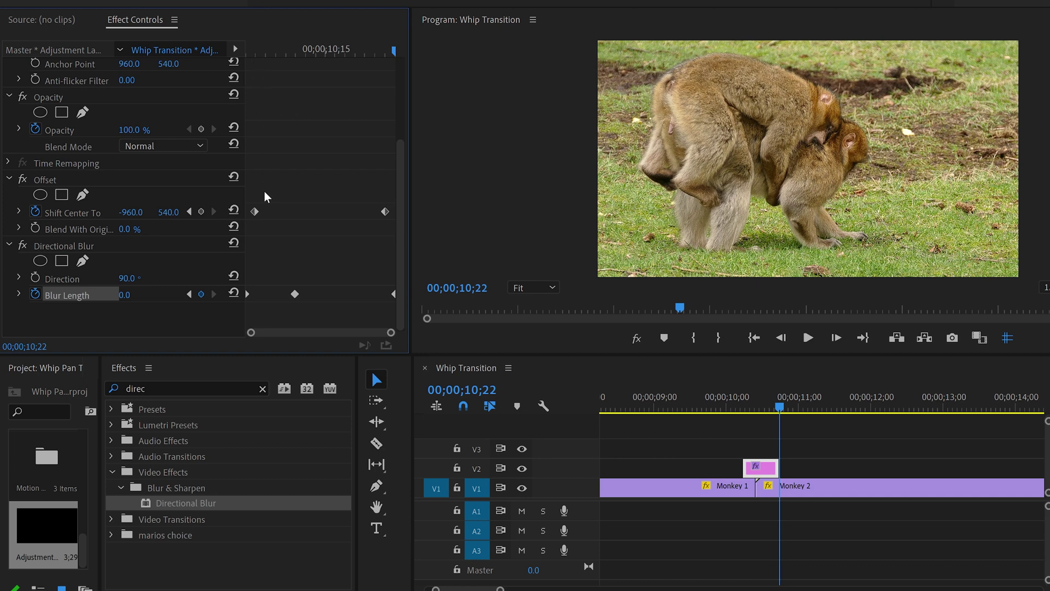
# Set the first Offset Shift Center To keyframe to Ease Out.
pyautogui.click(254, 212)
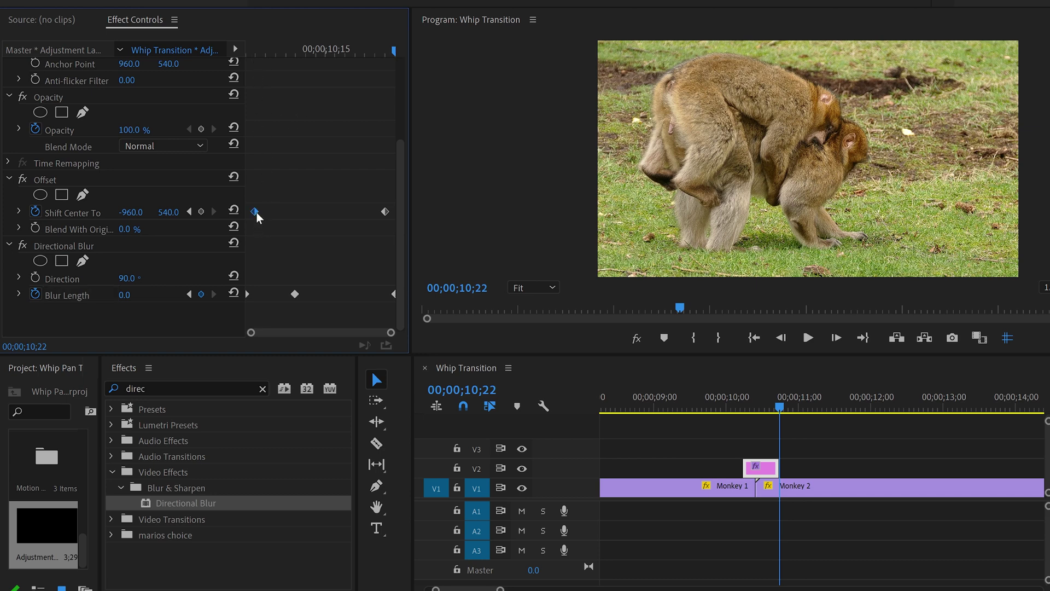
pyautogui.rightClick(257, 213)
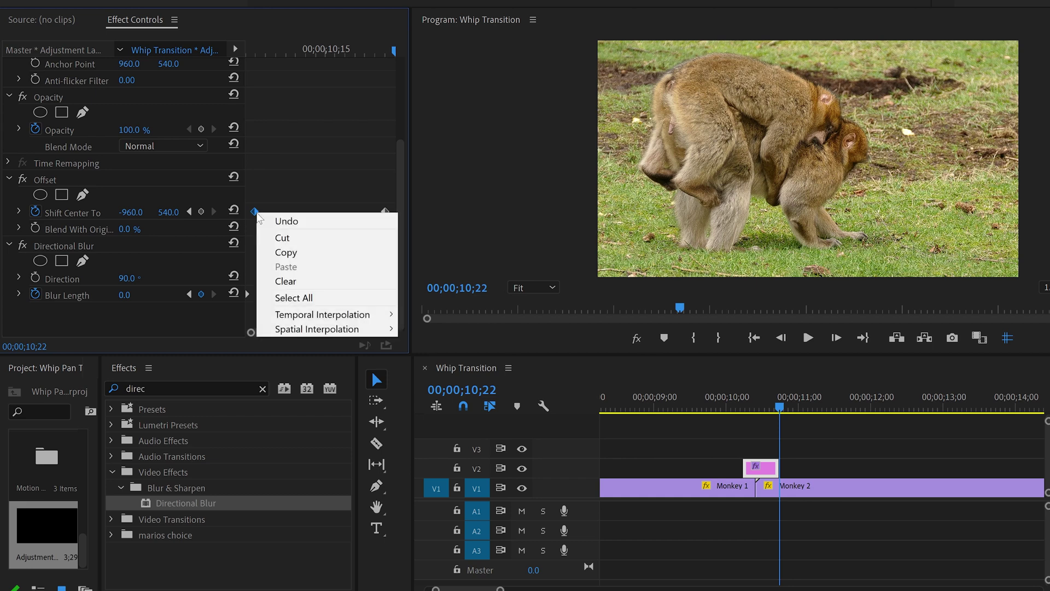
pyautogui.moveTo(298, 314)
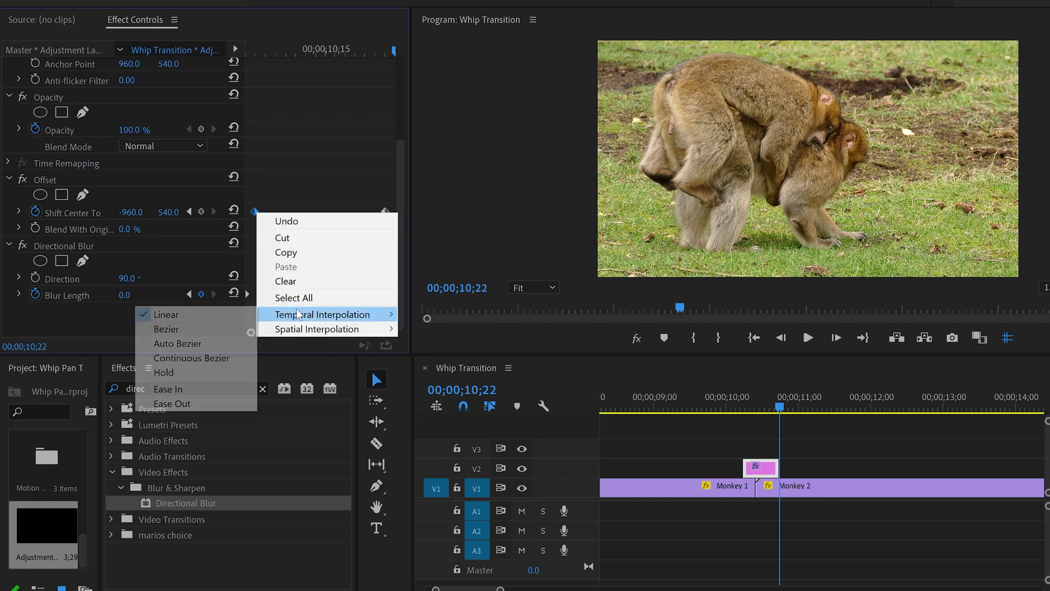
pyautogui.click(198, 408)
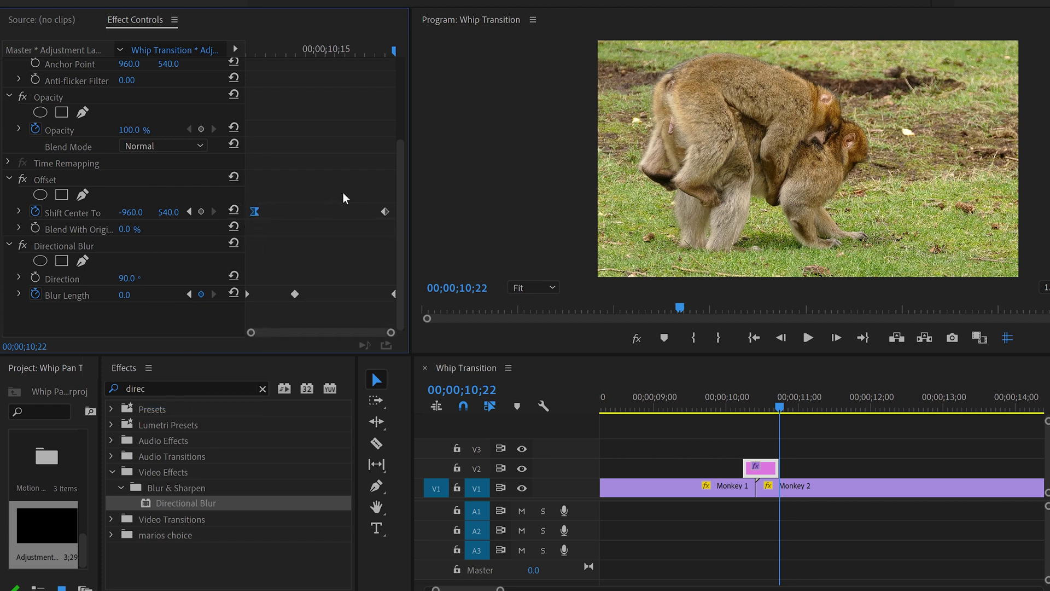
# Set the last Offset Shift Center To keyframe to Ease In.
pyautogui.click(385, 211)
pyautogui.rightClick(386, 212)
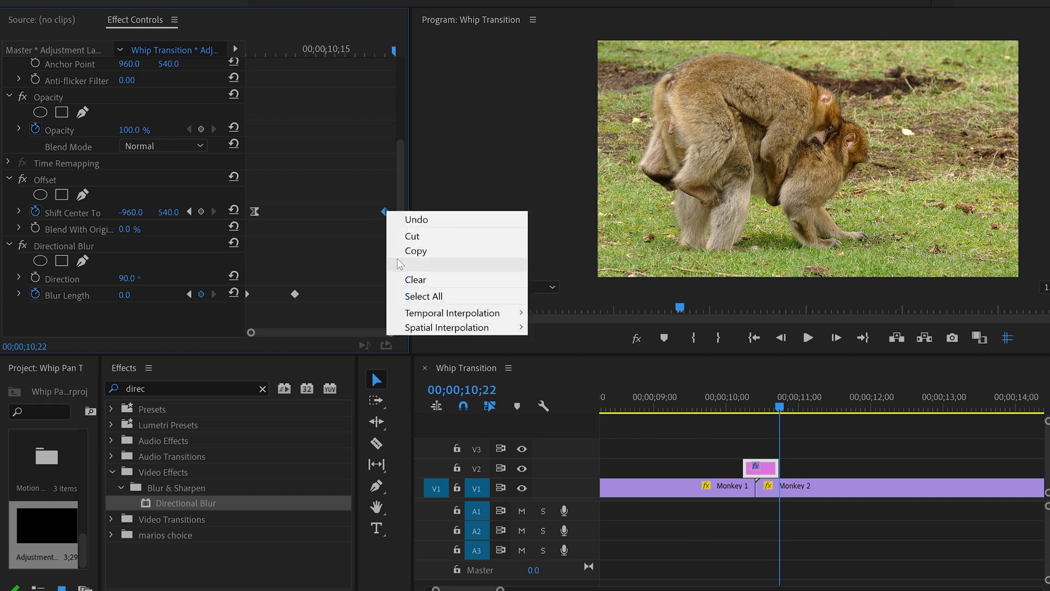
pyautogui.moveTo(421, 318)
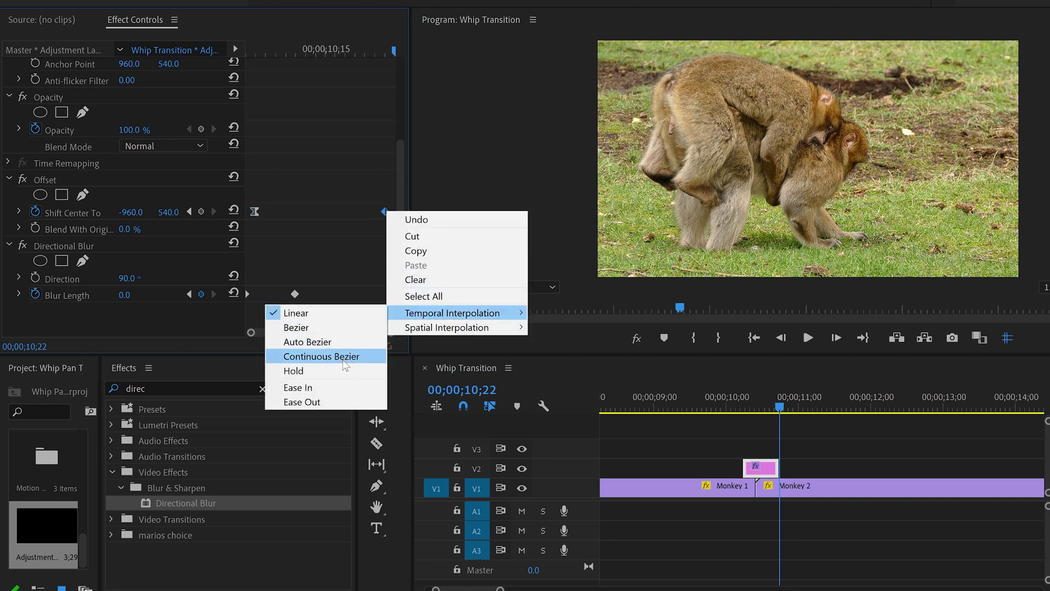
pyautogui.click(329, 386)
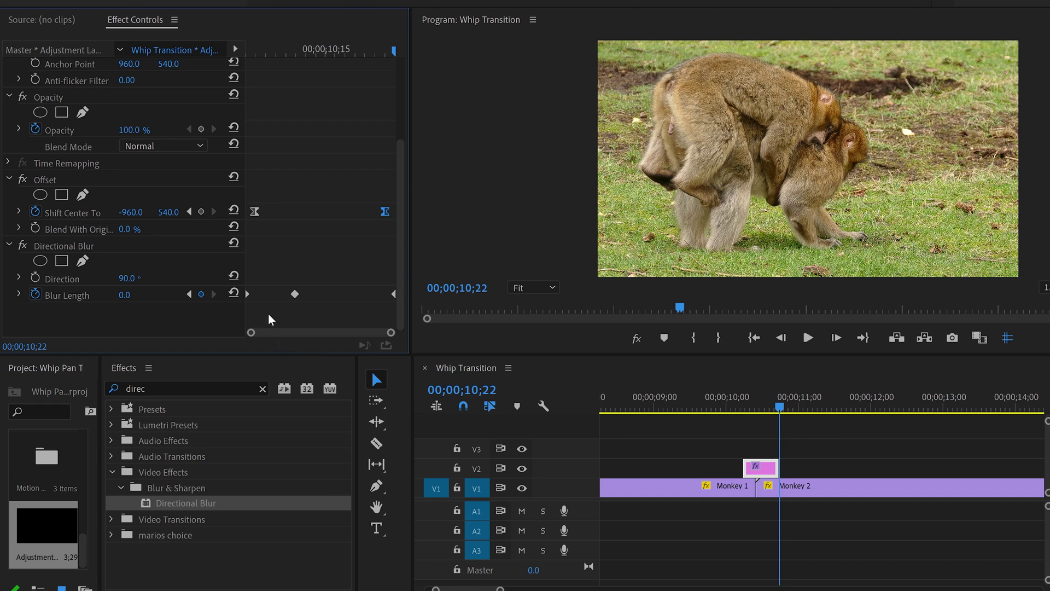
# Set the last Blur Length keyframe to Ease In.
pyautogui.click(247, 294)
pyautogui.click(395, 294)
pyautogui.rightClick(395, 293)
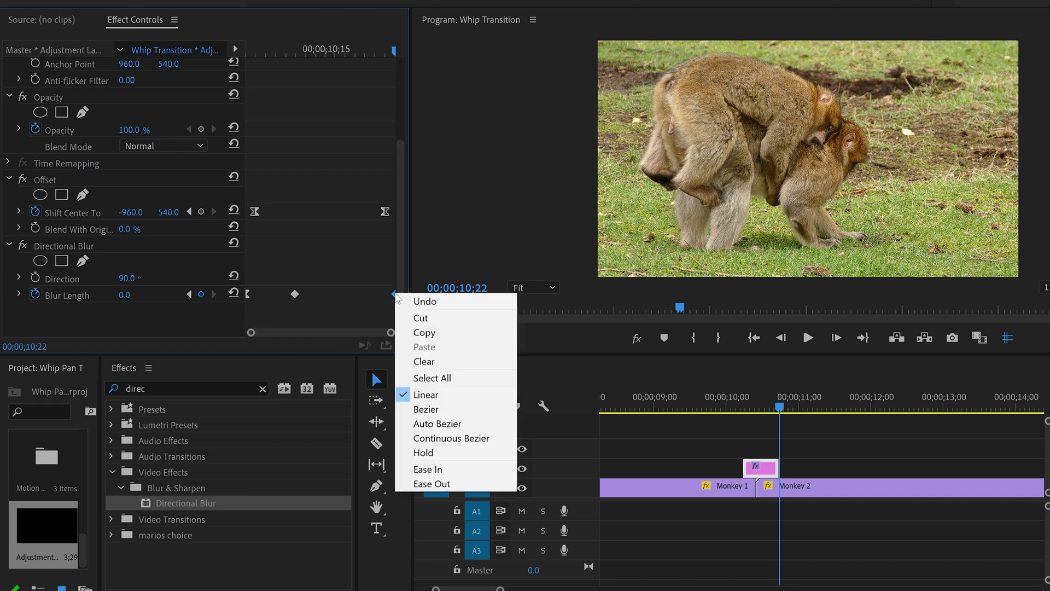
pyautogui.click(422, 468)
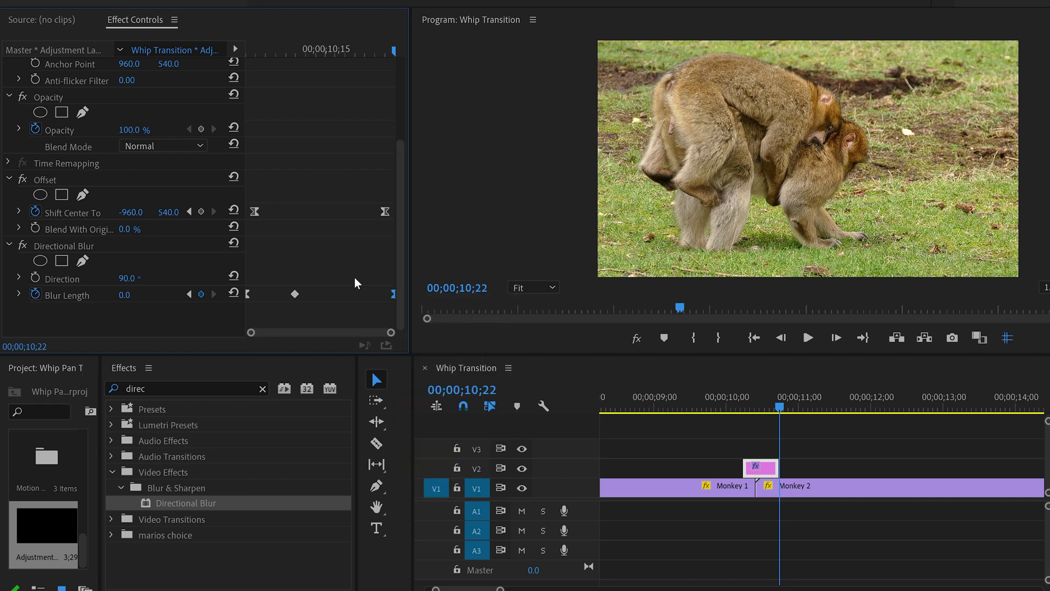